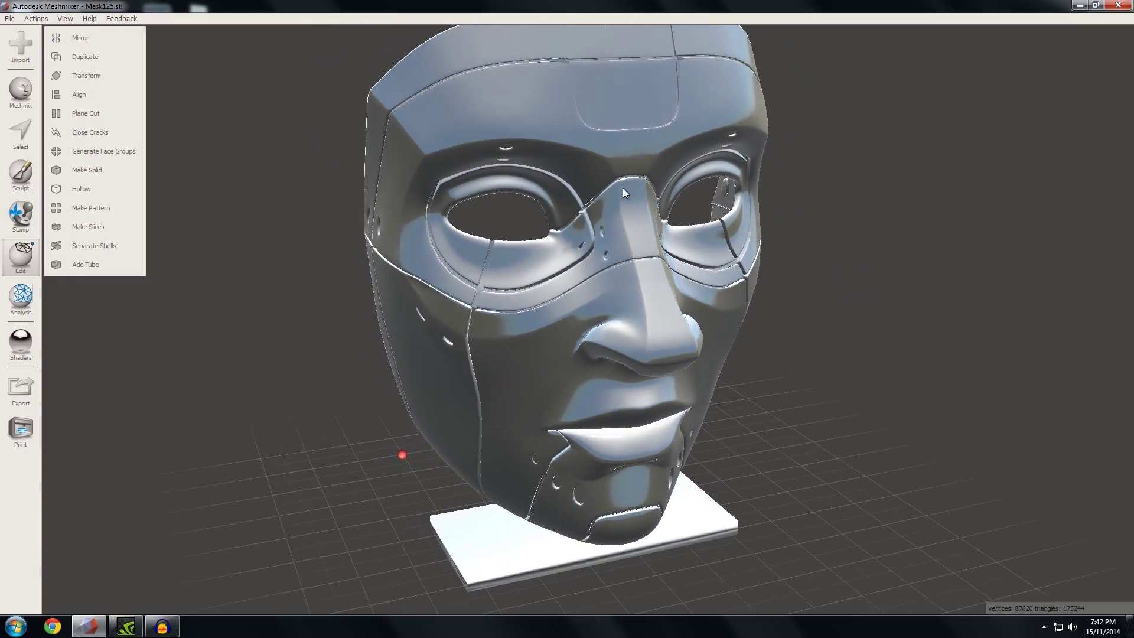
{"action": "left_click", "coordinate": [36, 18]}
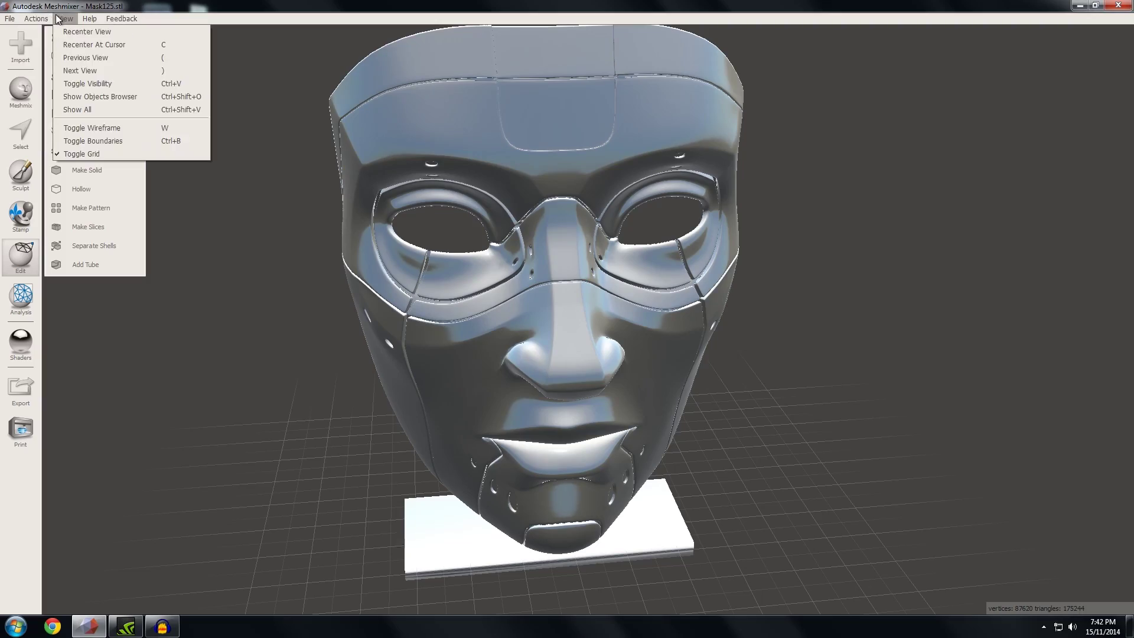
{"action": "left_click", "coordinate": [76, 125]}
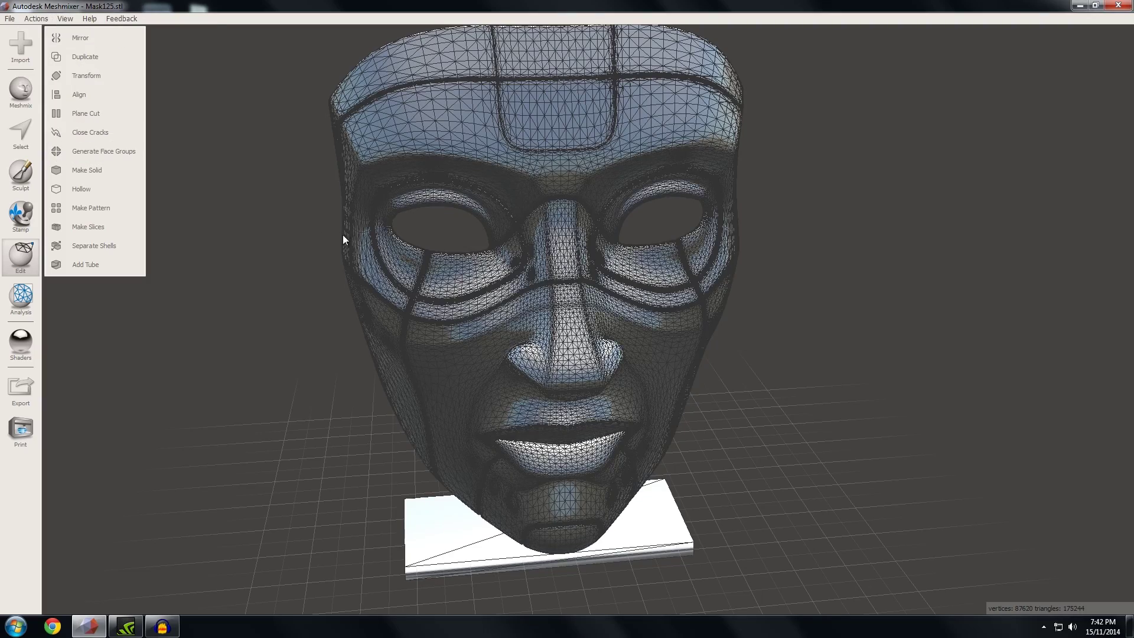
{"action": "right_click_drag", "start_coordinate": [343, 239], "coordinate": [310, 252]}
{"action": "right_click_drag", "start_coordinate": [550, 121], "coordinate": [513, 162]}
{"action": "left_click", "coordinate": [36, 18]}
{"action": "mouse_move", "coordinate": [65, 18]}
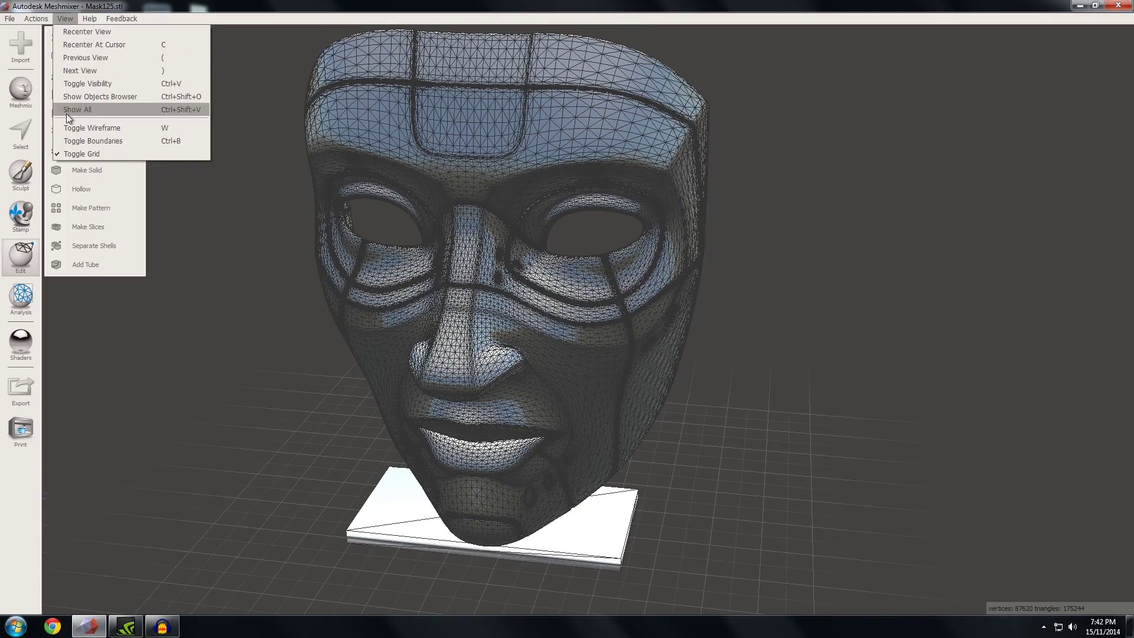
{"action": "left_click", "coordinate": [83, 126]}
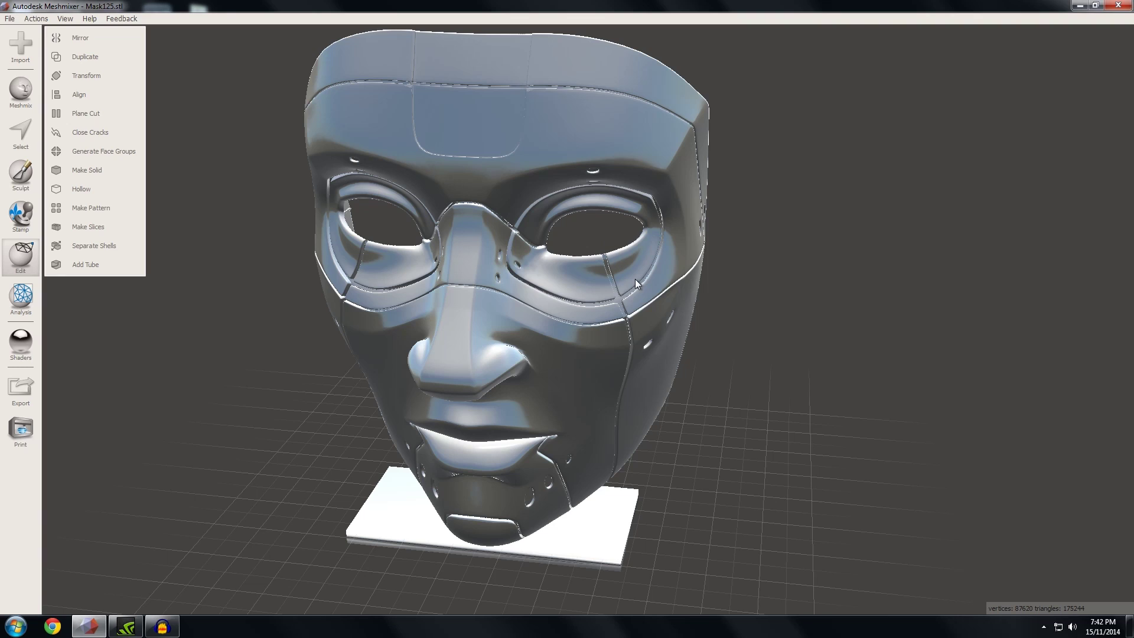
Step: Switch the mask to faceted normal shading so its individual triangles show
{"action": "key", "text": "space"}
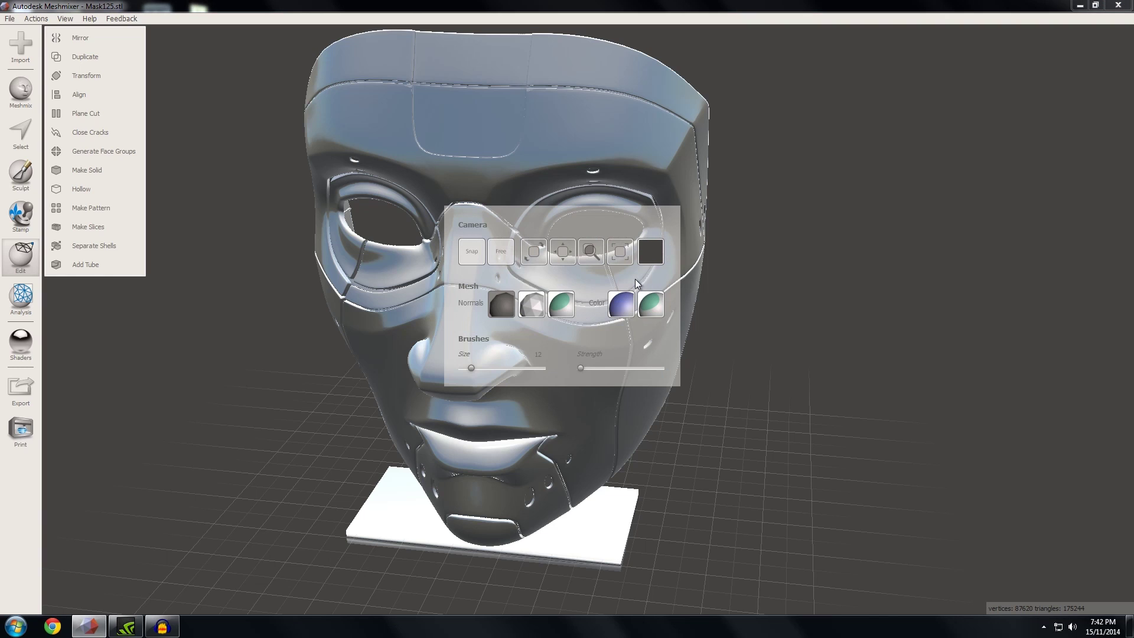
{"action": "left_click", "coordinate": [531, 304]}
{"action": "right_click_drag", "start_coordinate": [447, 237], "coordinate": [540, 319]}
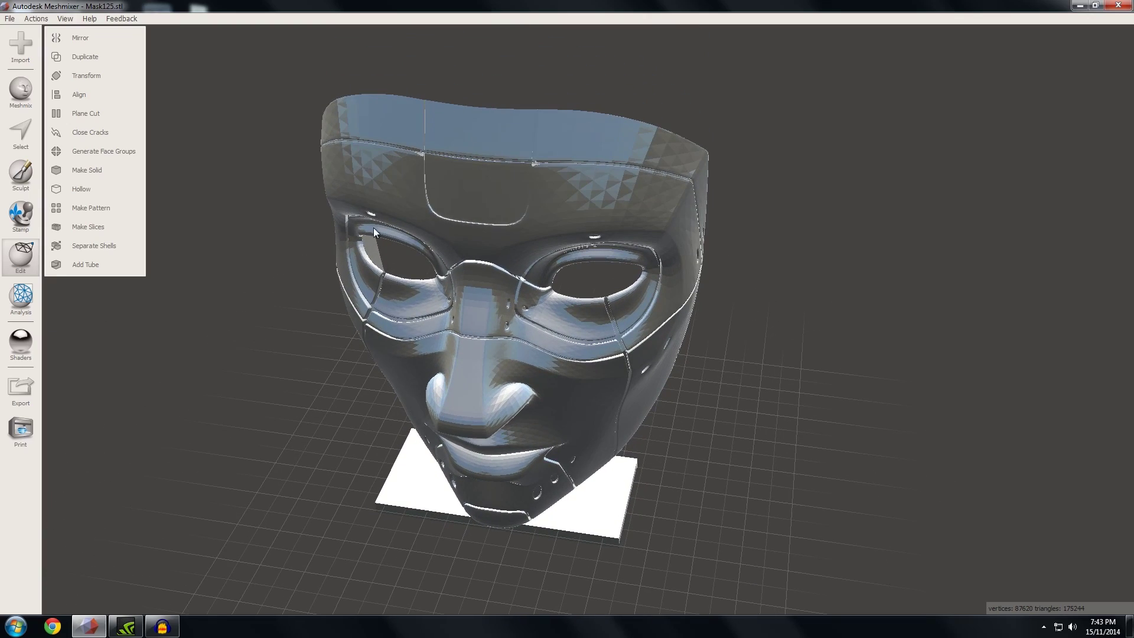
Step: Split Mask125.stl into separate shells with Edit > Separate Shells
{"action": "key", "text": "space"}
{"action": "left_click", "coordinate": [72, 242]}
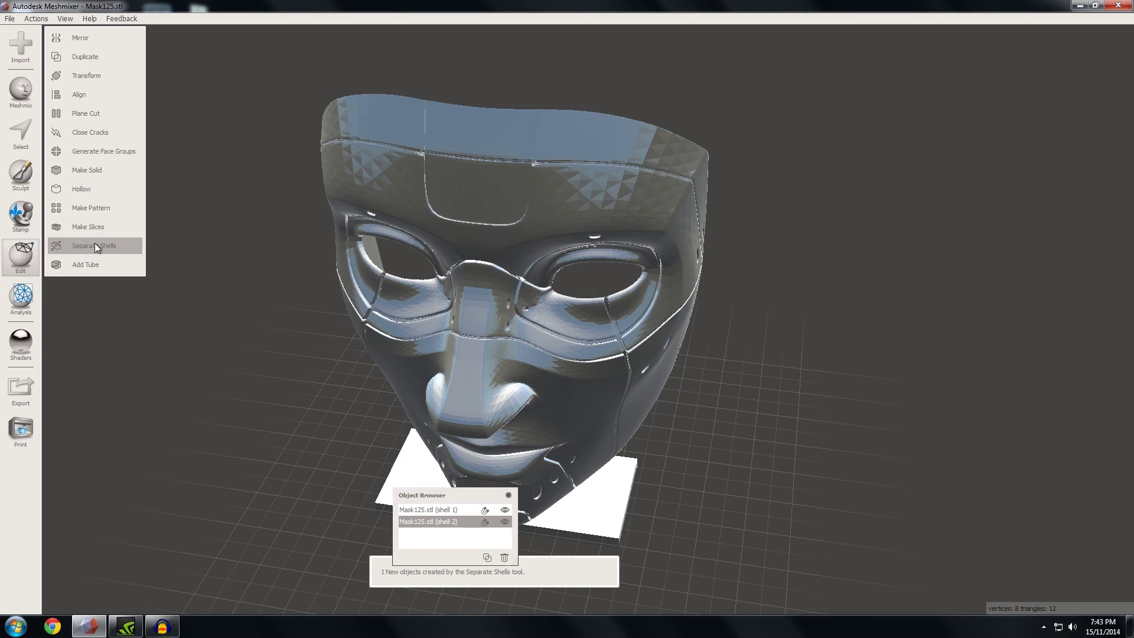
{"action": "right_click_drag", "start_coordinate": [319, 349], "coordinate": [433, 296]}
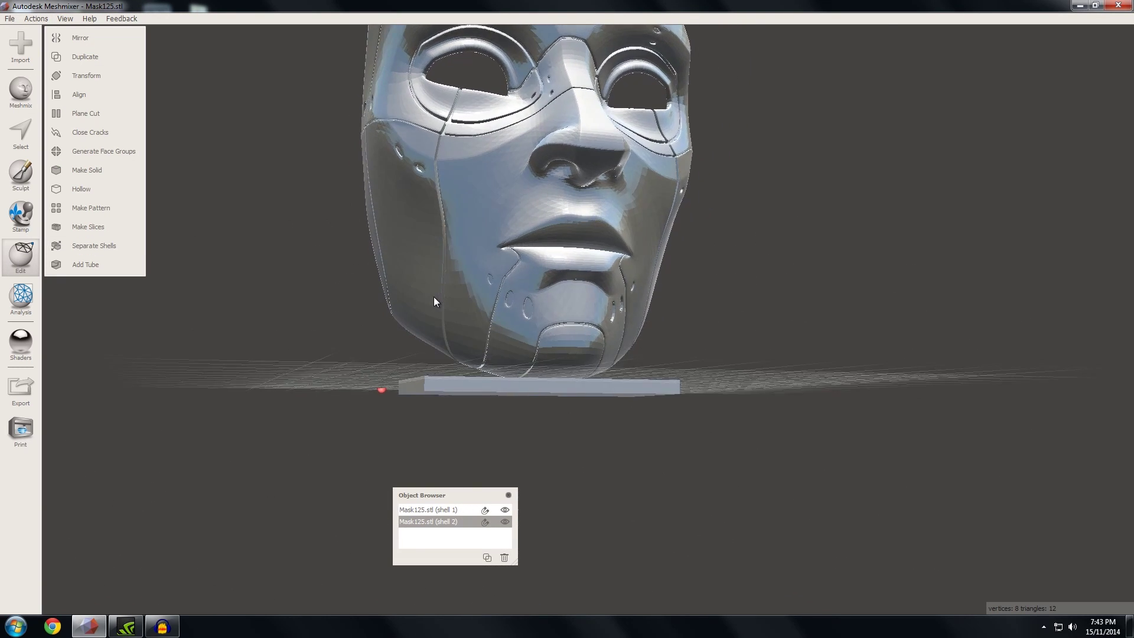
Step: Toggle the visibility of shell 1 and shell 2 to check each, then select both shells
{"action": "left_click", "coordinate": [507, 509]}
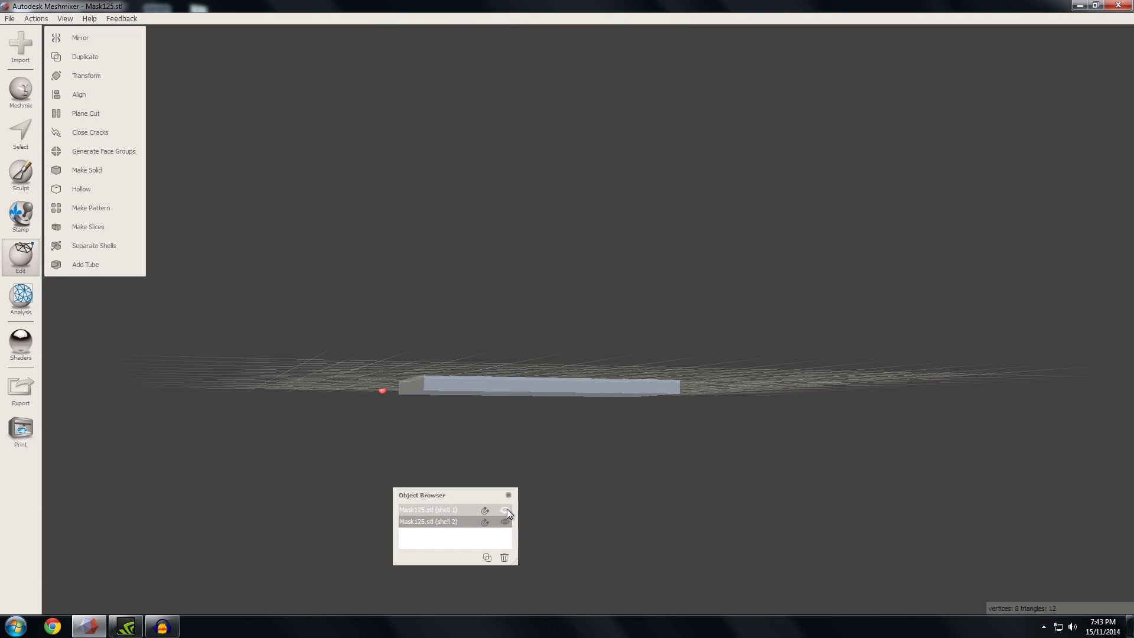
{"action": "left_click", "coordinate": [506, 509]}
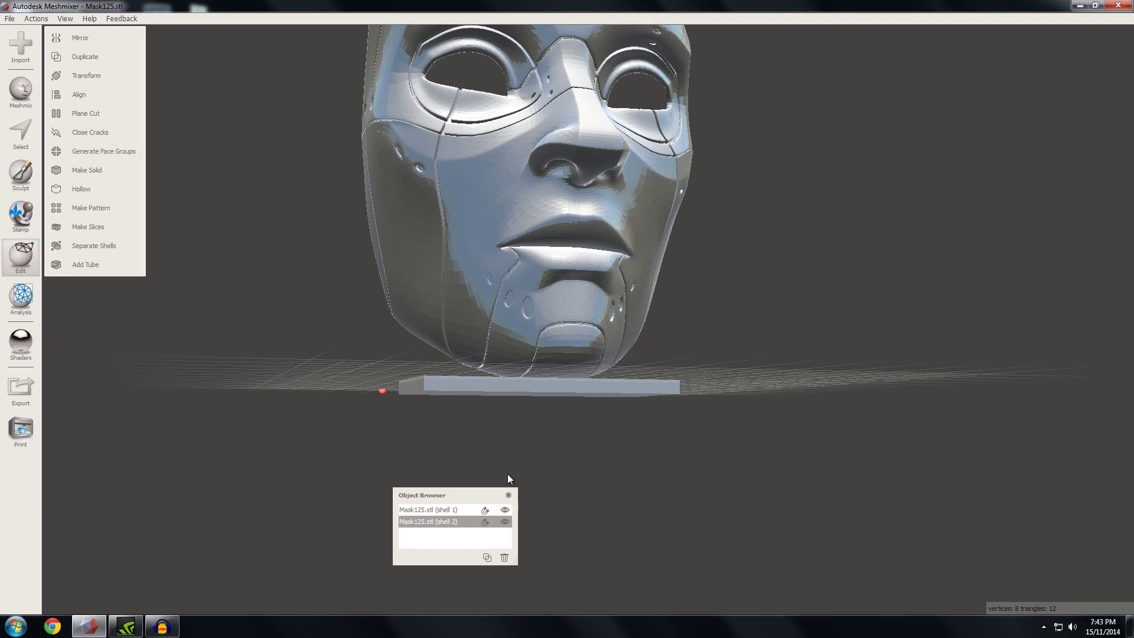
{"action": "left_click", "coordinate": [507, 522]}
{"action": "right_click_drag", "start_coordinate": [554, 365], "coordinate": [419, 313]}
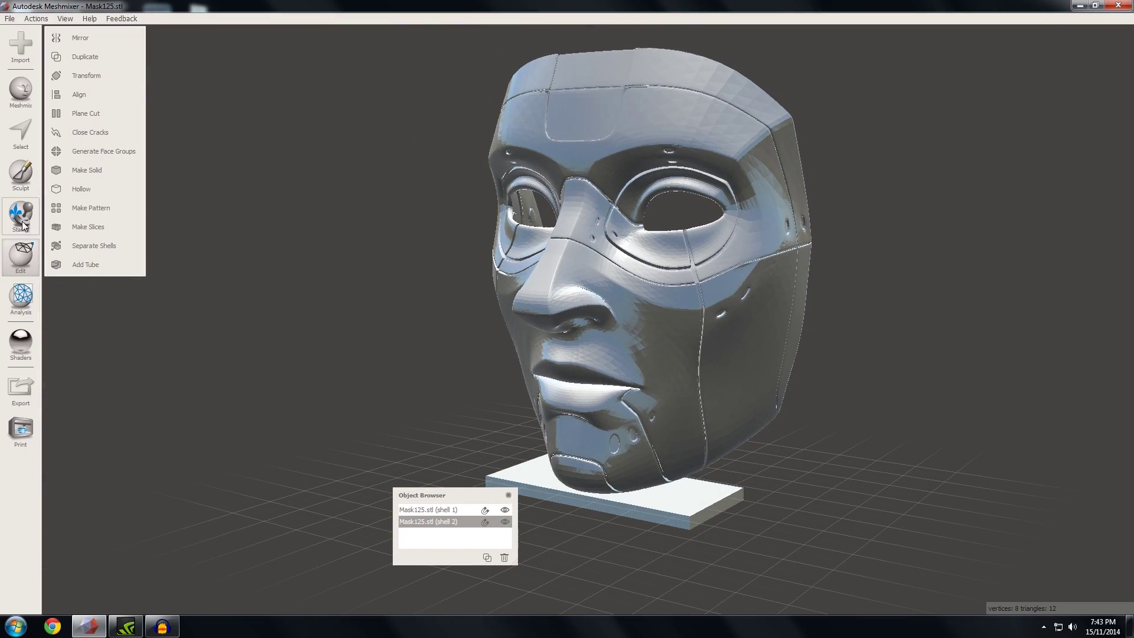
{"action": "left_click", "coordinate": [426, 511], "text": "shift"}
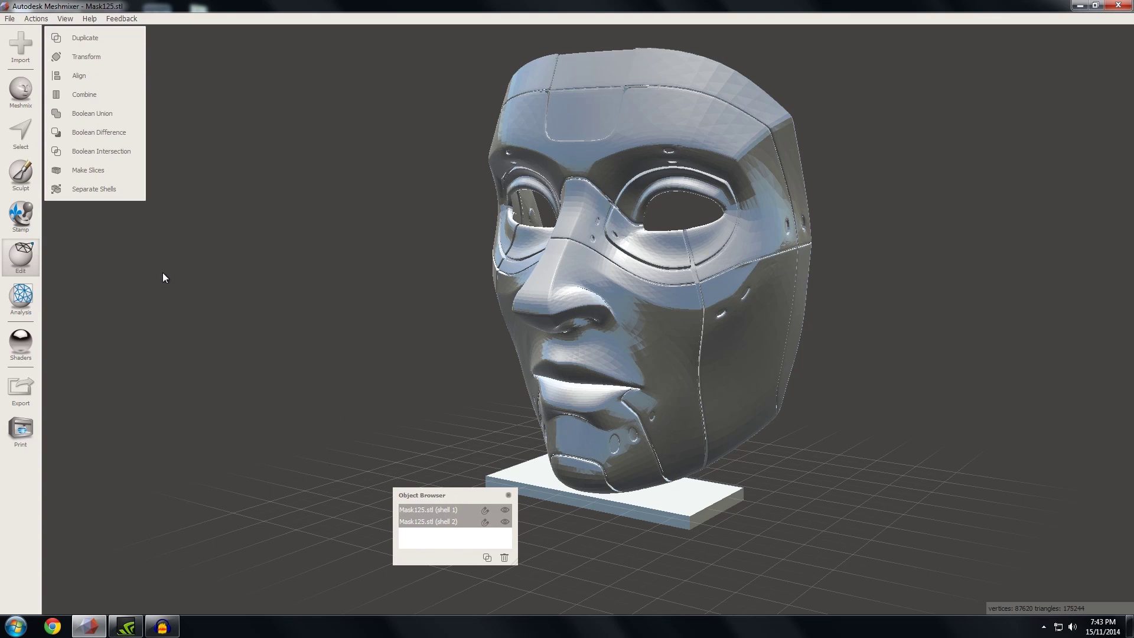
{"action": "left_click", "coordinate": [104, 114]}
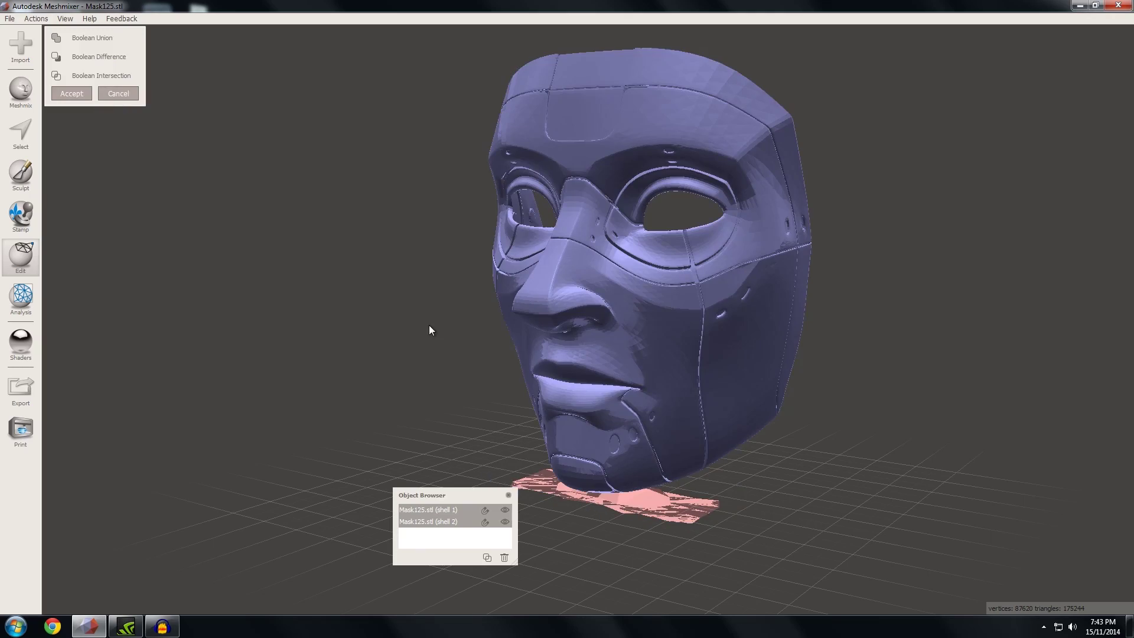
{"action": "right_click_drag", "start_coordinate": [429, 330], "coordinate": [603, 359]}
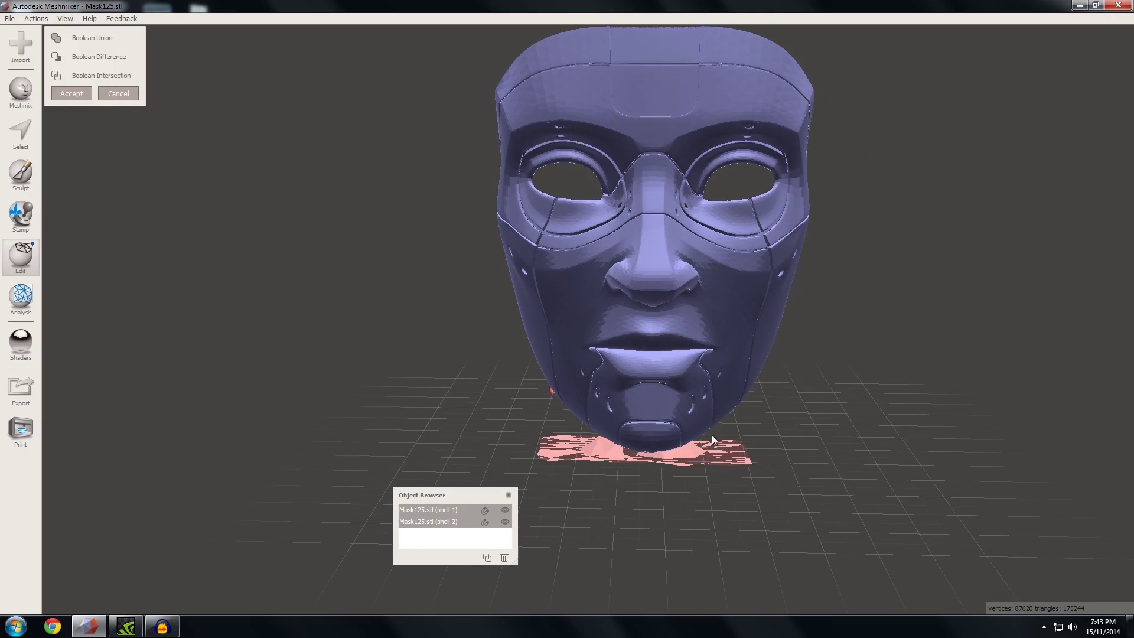
{"action": "right_click_drag", "start_coordinate": [711, 434], "coordinate": [707, 463]}
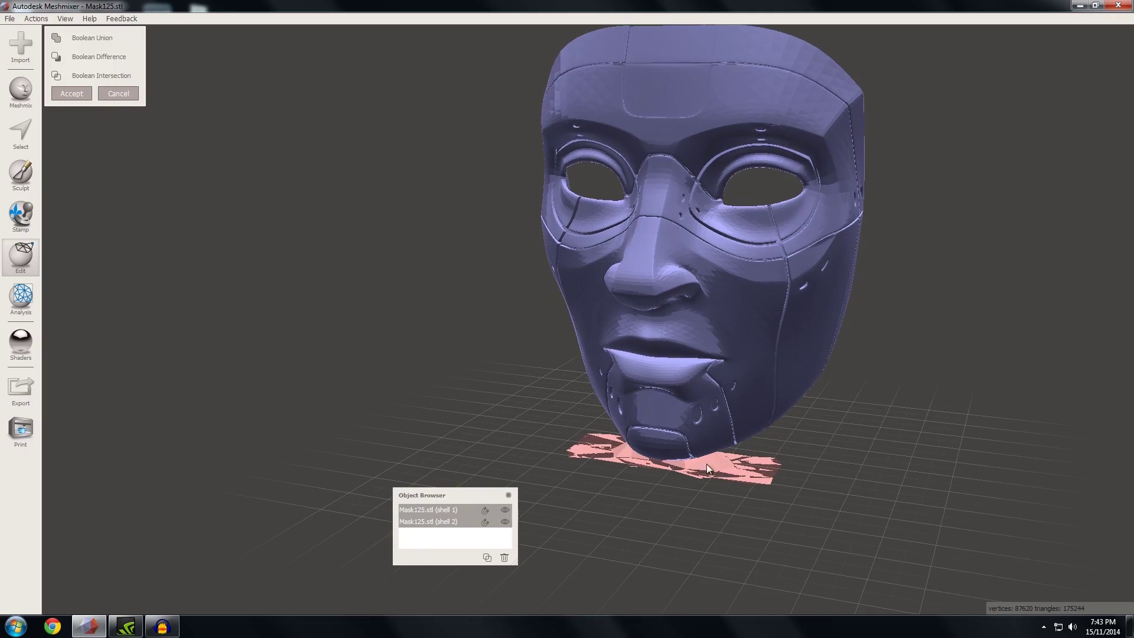
{"action": "scroll", "coordinate": [706, 463], "scroll_direction": "up", "scroll_amount": 10}
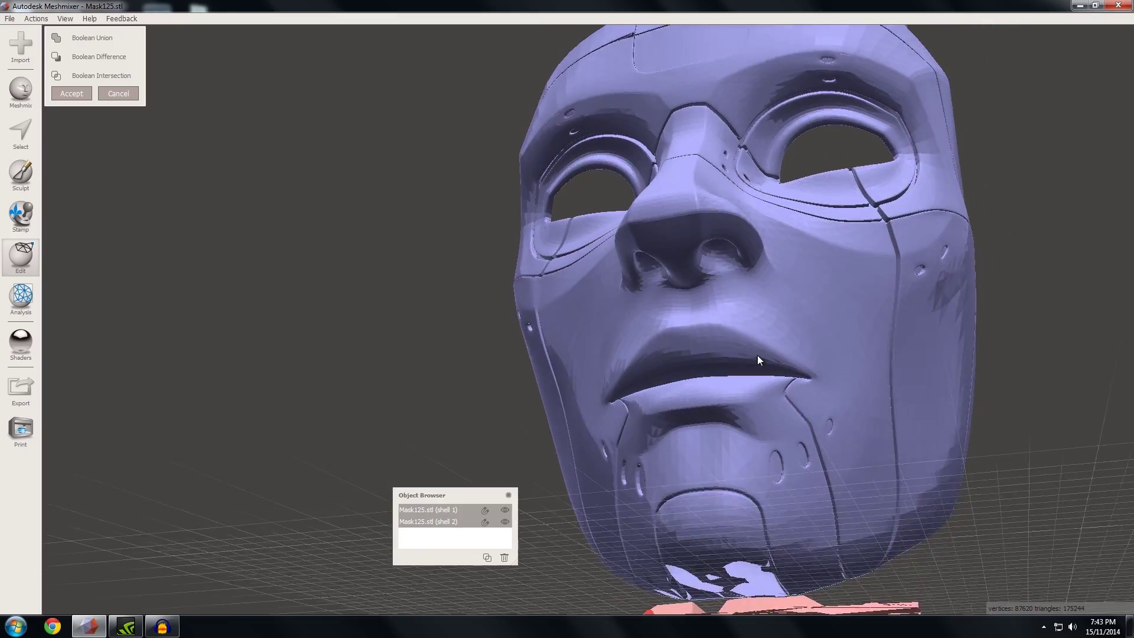
{"action": "right_click_drag", "start_coordinate": [757, 356], "coordinate": [623, 393]}
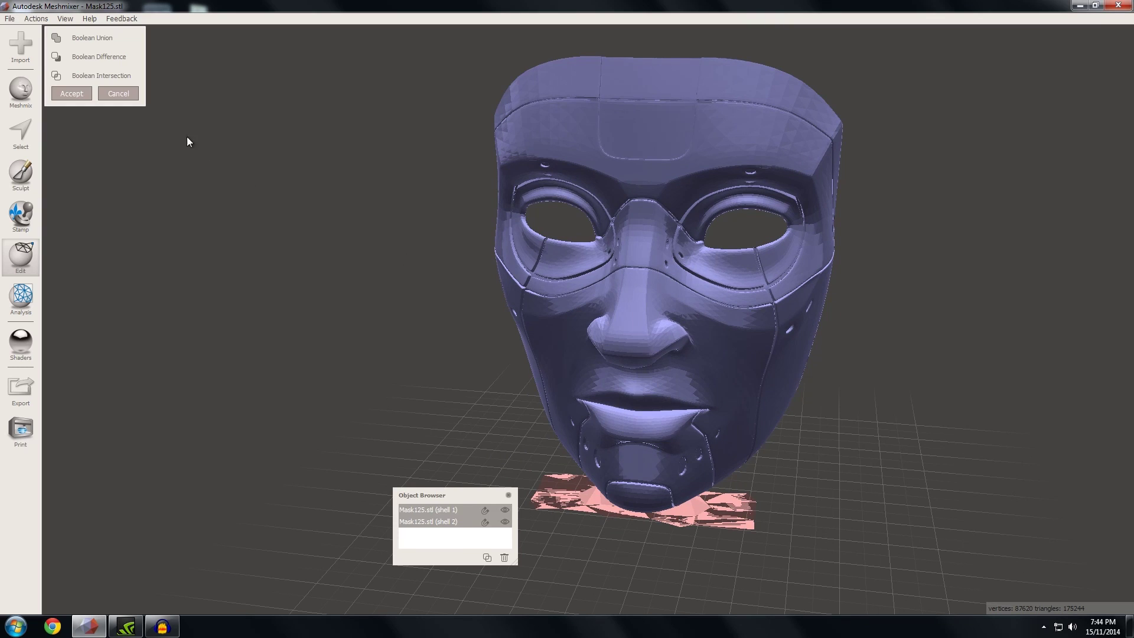
{"action": "left_click", "coordinate": [111, 89]}
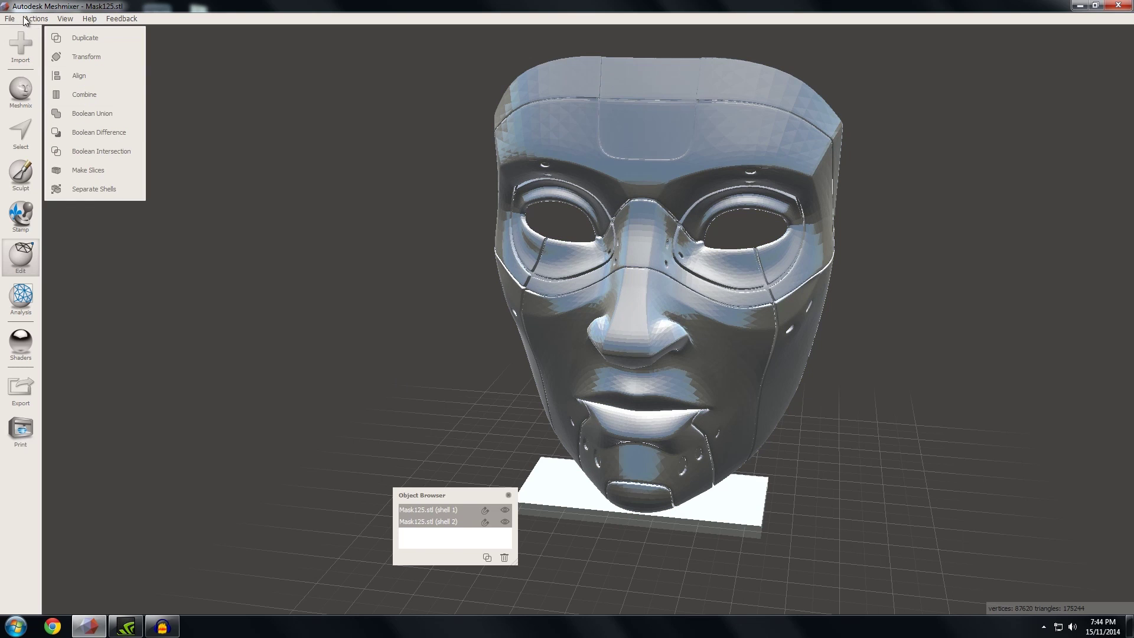
Step: Turn on the wireframe overlay in the view display options
{"action": "left_click", "coordinate": [65, 18]}
{"action": "left_click", "coordinate": [78, 125]}
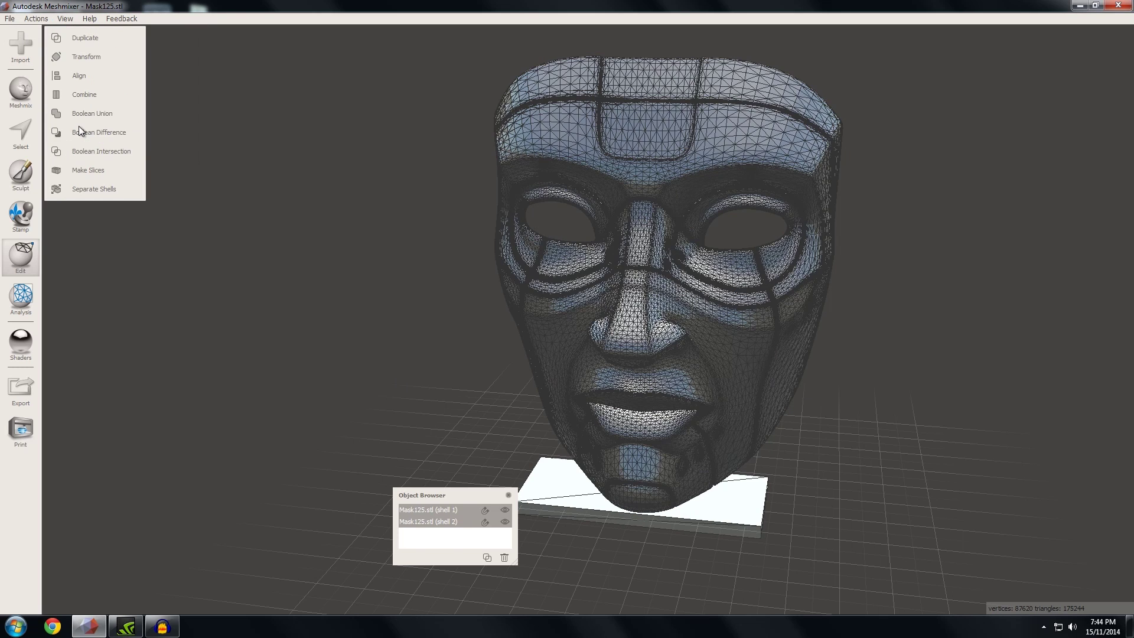
{"action": "middle_click_drag", "start_coordinate": [523, 389], "coordinate": [553, 440]}
Step: Select the flat base and hide mask shell 1, leaving only the plate visible
{"action": "left_click", "coordinate": [620, 417]}
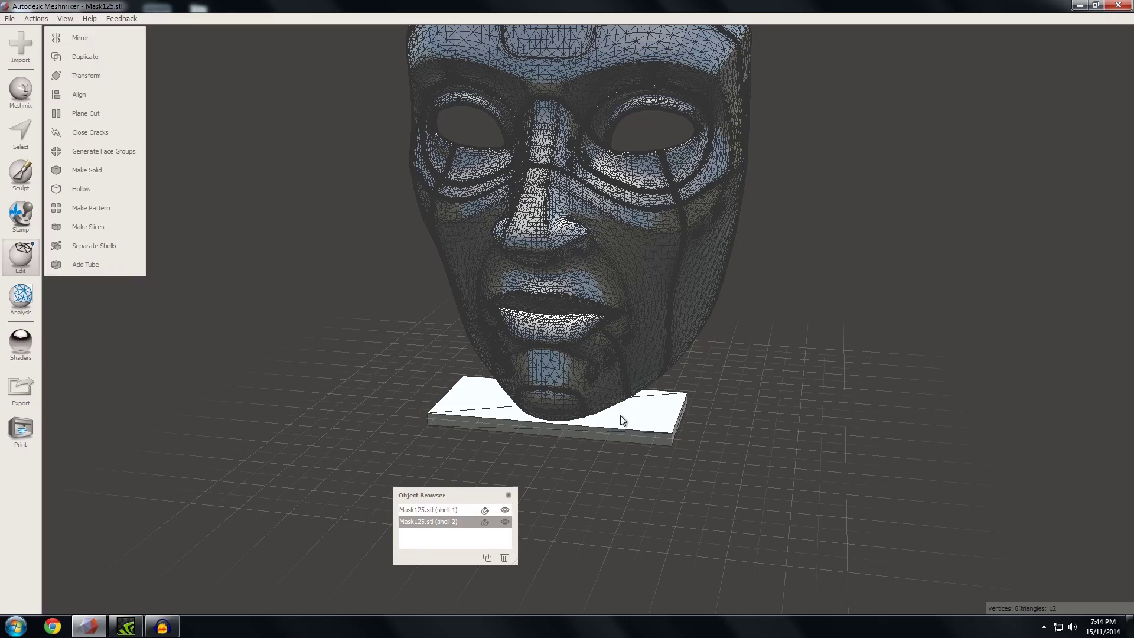
{"action": "right_click_drag", "start_coordinate": [625, 416], "coordinate": [675, 402]}
{"action": "middle_click_drag", "start_coordinate": [674, 399], "coordinate": [614, 354]}
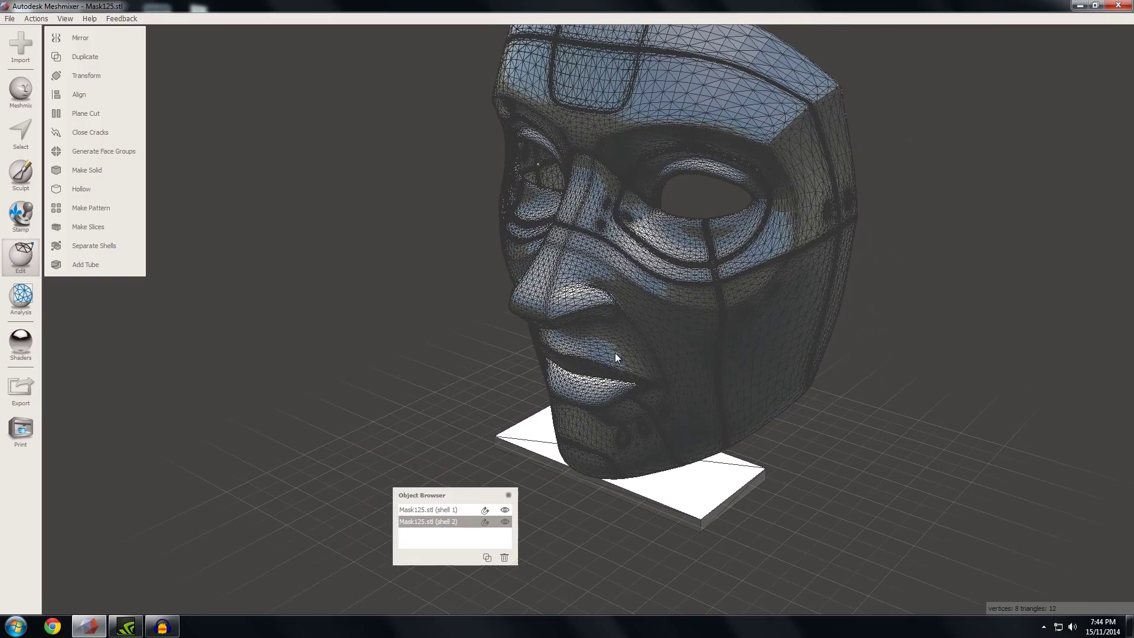
{"action": "right_click_drag", "start_coordinate": [539, 405], "coordinate": [606, 373]}
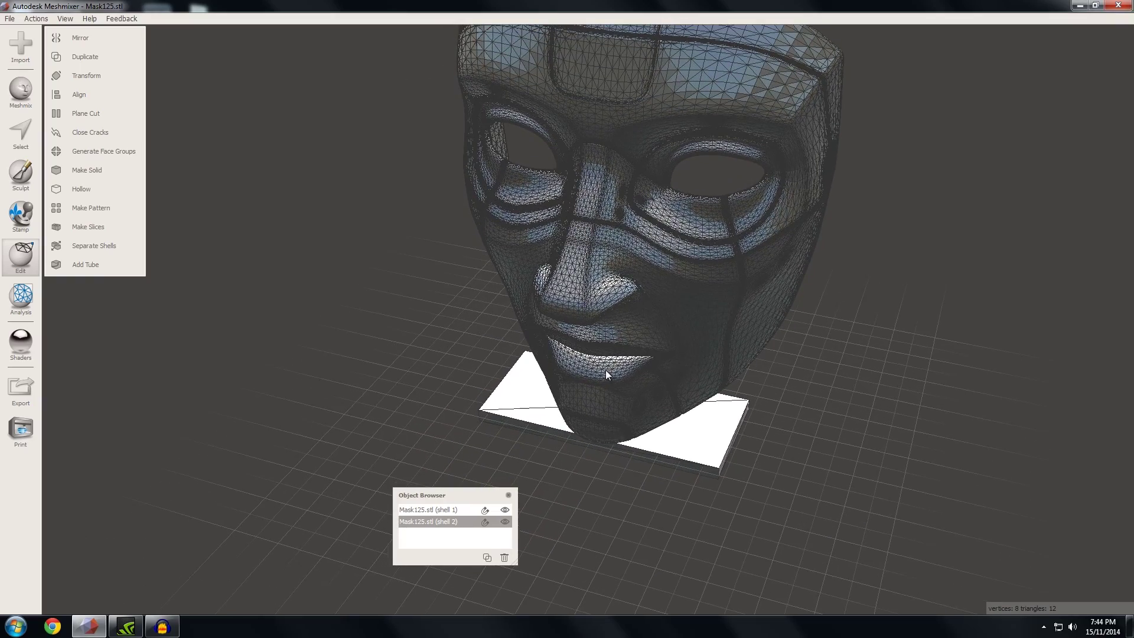
{"action": "left_click", "coordinate": [506, 510]}
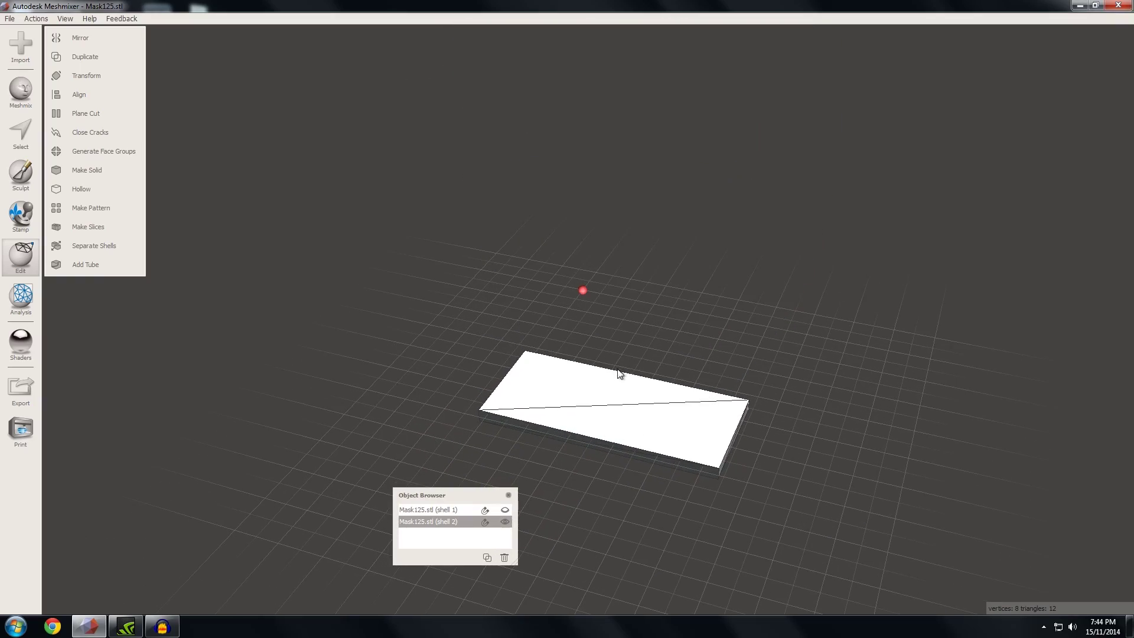
{"action": "right_click_drag", "start_coordinate": [561, 508], "coordinate": [614, 449]}
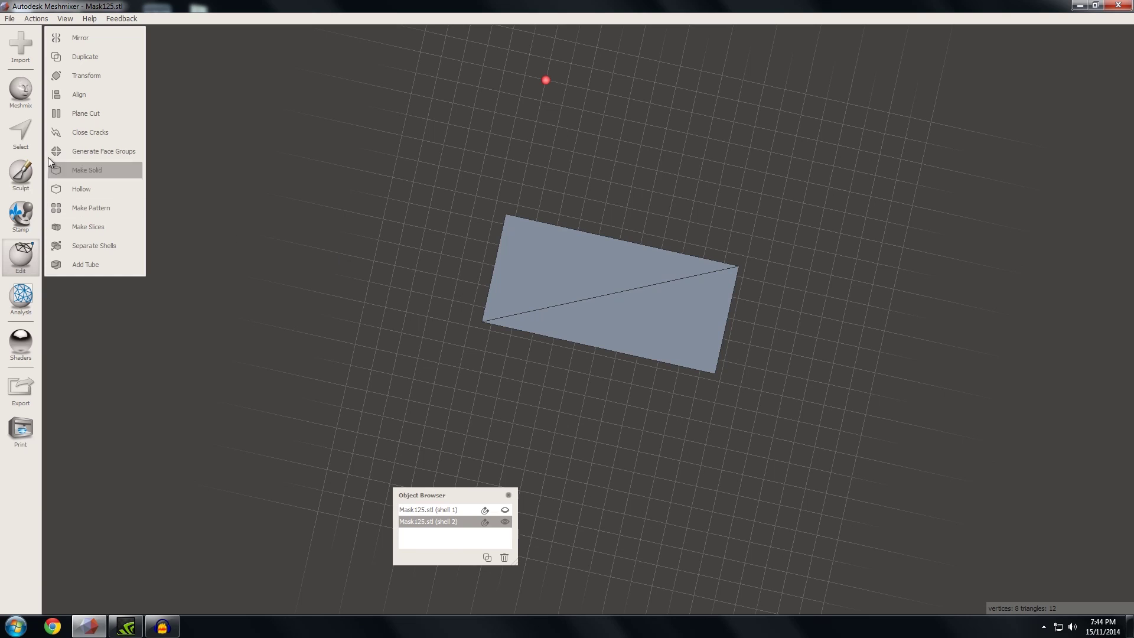
Step: Select every face of the base plate and start a Remesh on it
{"action": "left_click", "coordinate": [21, 134]}
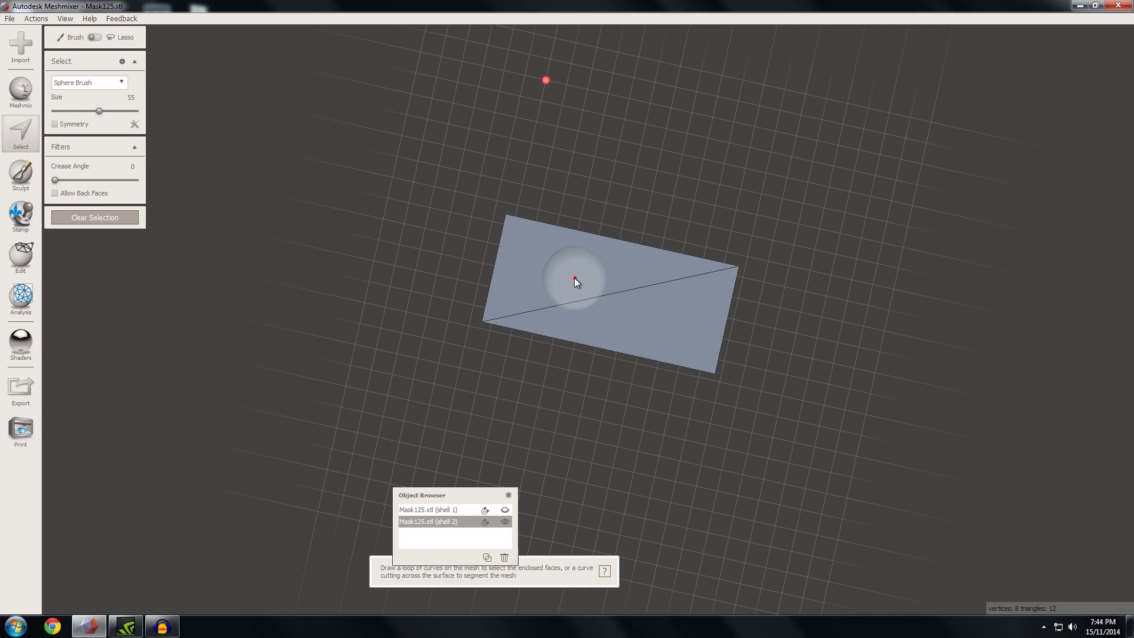
{"action": "double_click", "coordinate": [612, 299]}
{"action": "right_click_drag", "start_coordinate": [590, 299], "coordinate": [703, 390]}
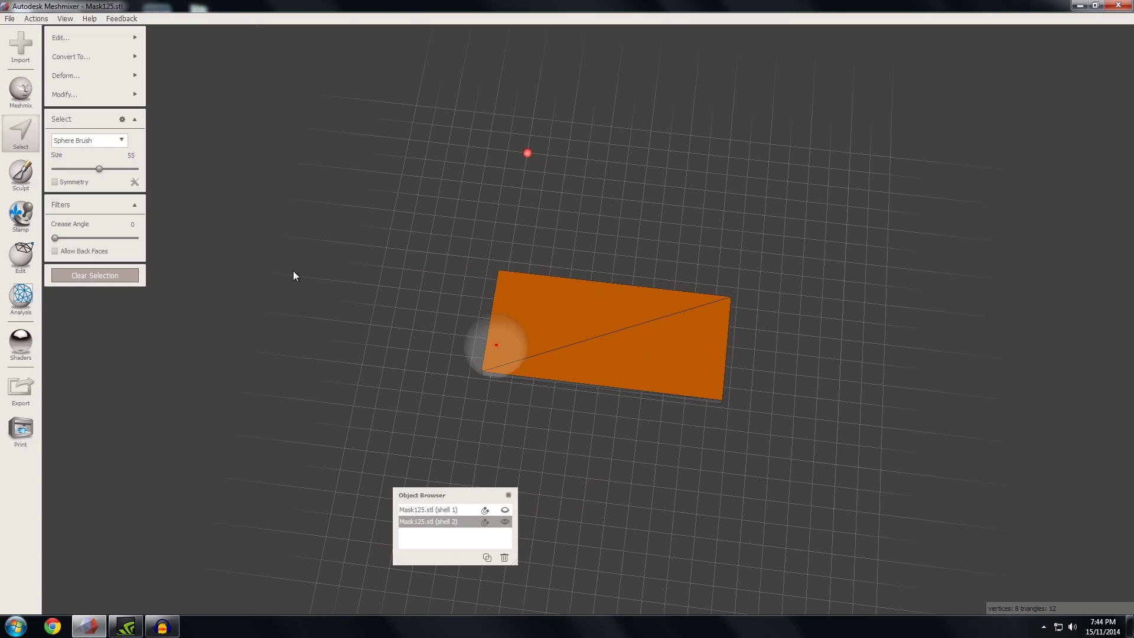
{"action": "mouse_move", "coordinate": [76, 38]}
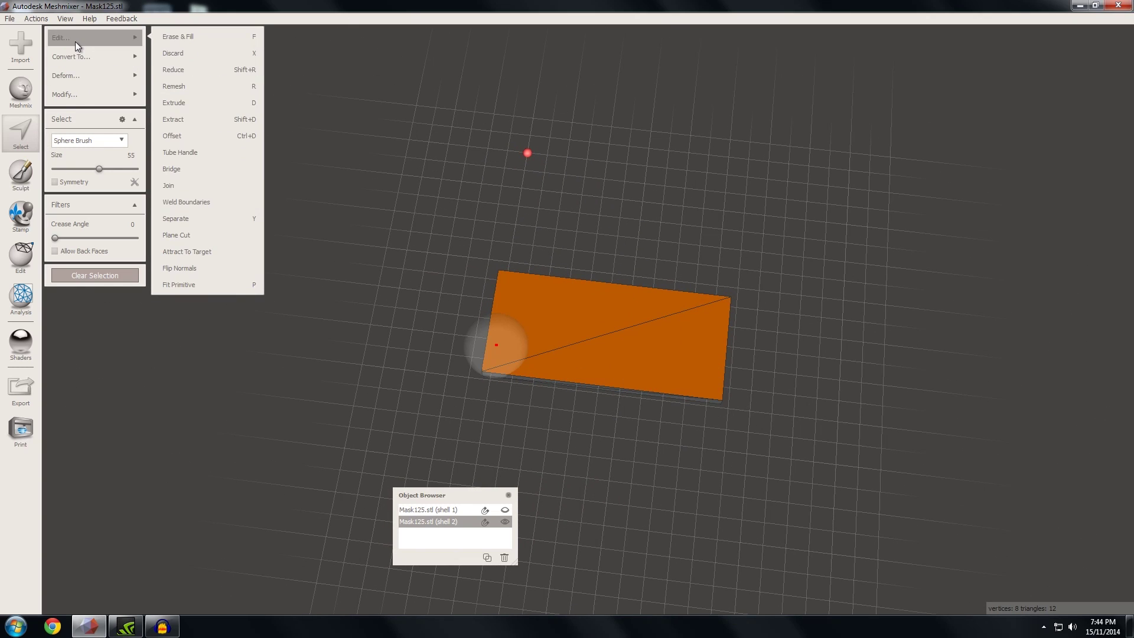
{"action": "left_click", "coordinate": [181, 86]}
Step: Remesh the base plate twice at Remesh 100 with Smooth 0
{"action": "left_click_drag", "start_coordinate": [94, 69], "coordinate": [182, 69]}
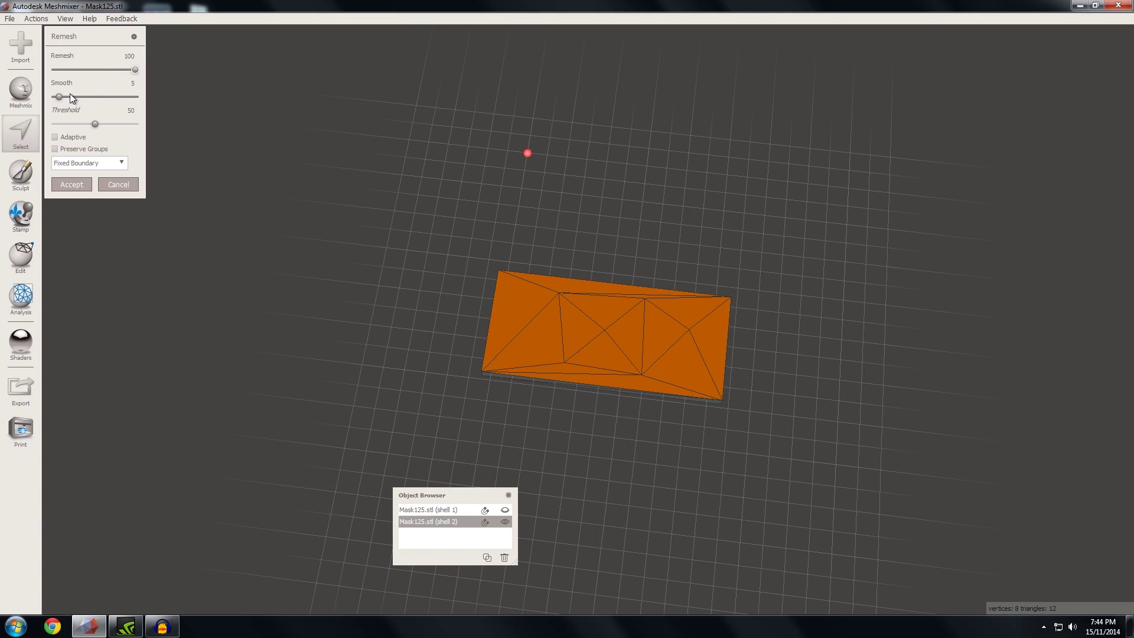
{"action": "left_click_drag", "start_coordinate": [63, 95], "coordinate": [25, 96]}
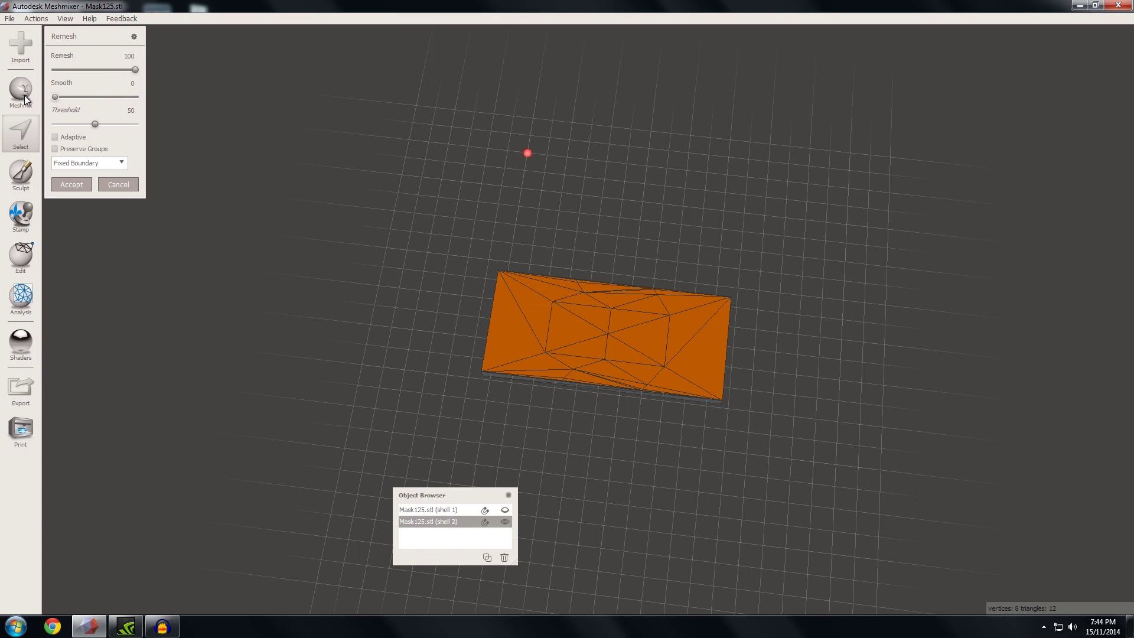
{"action": "left_click", "coordinate": [80, 183]}
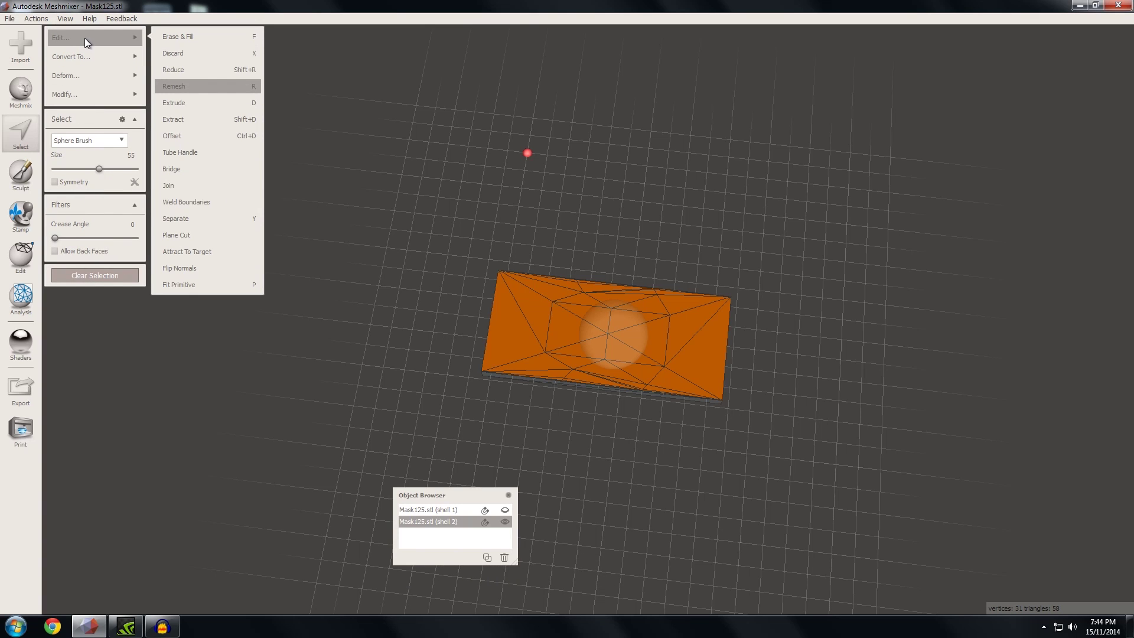
{"action": "left_click", "coordinate": [179, 84]}
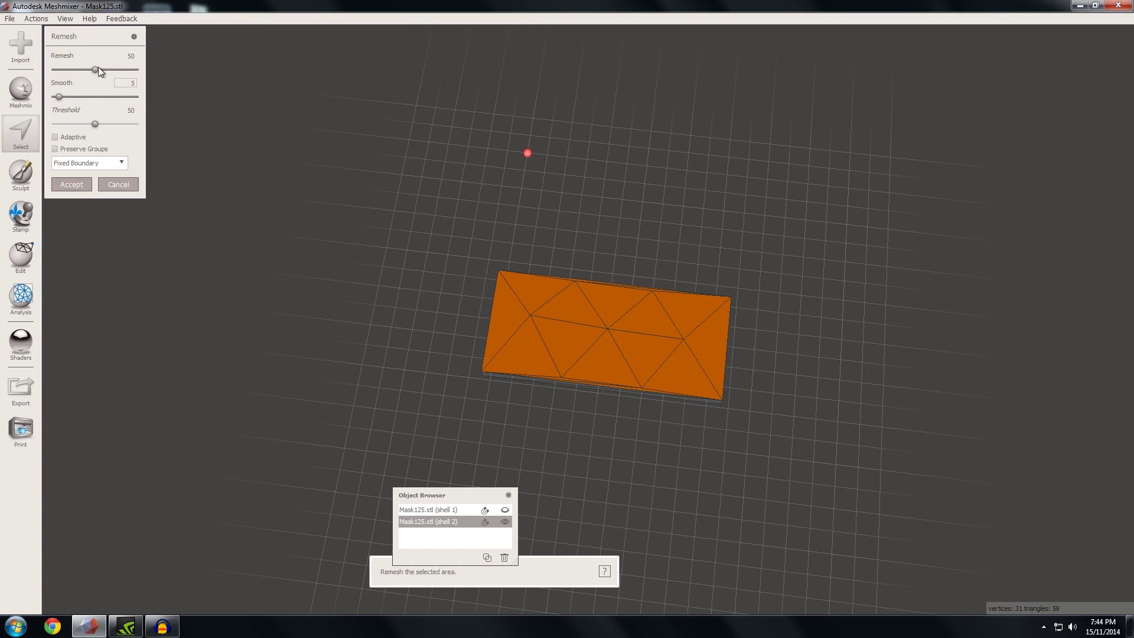
{"action": "left_click_drag", "start_coordinate": [99, 71], "coordinate": [172, 73]}
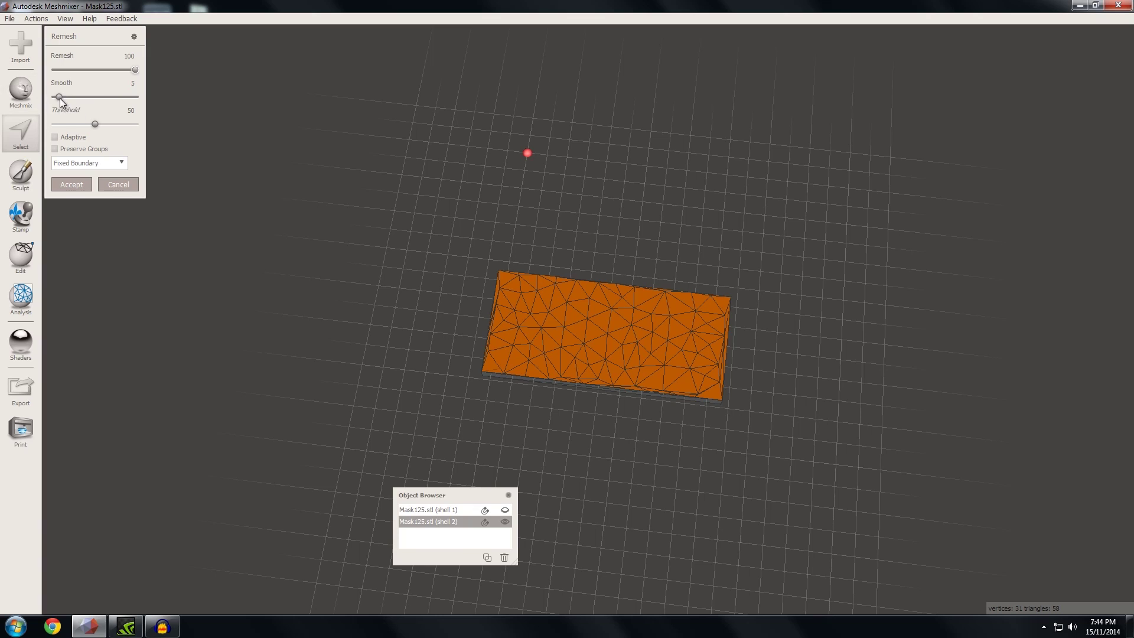
{"action": "left_click_drag", "start_coordinate": [60, 99], "coordinate": [36, 99]}
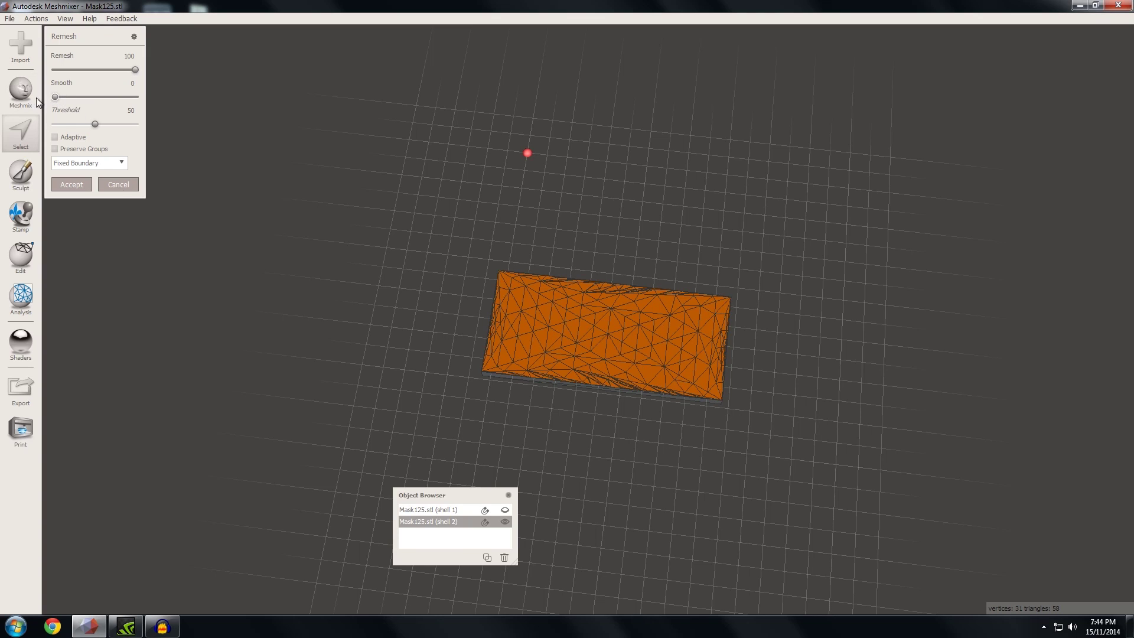
{"action": "left_click", "coordinate": [78, 184]}
Step: Apply a third Remesh at 100 with no smoothing, bringing the plate to 13250 triangles
{"action": "mouse_move", "coordinate": [84, 40]}
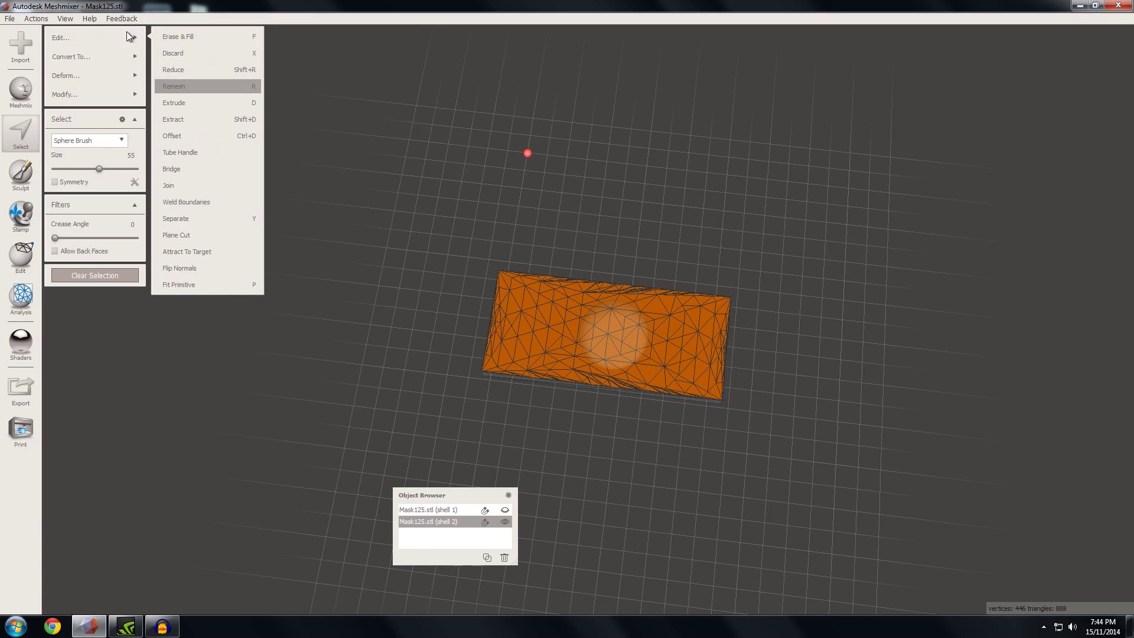
{"action": "left_click", "coordinate": [169, 90]}
{"action": "left_click_drag", "start_coordinate": [95, 70], "coordinate": [186, 72]}
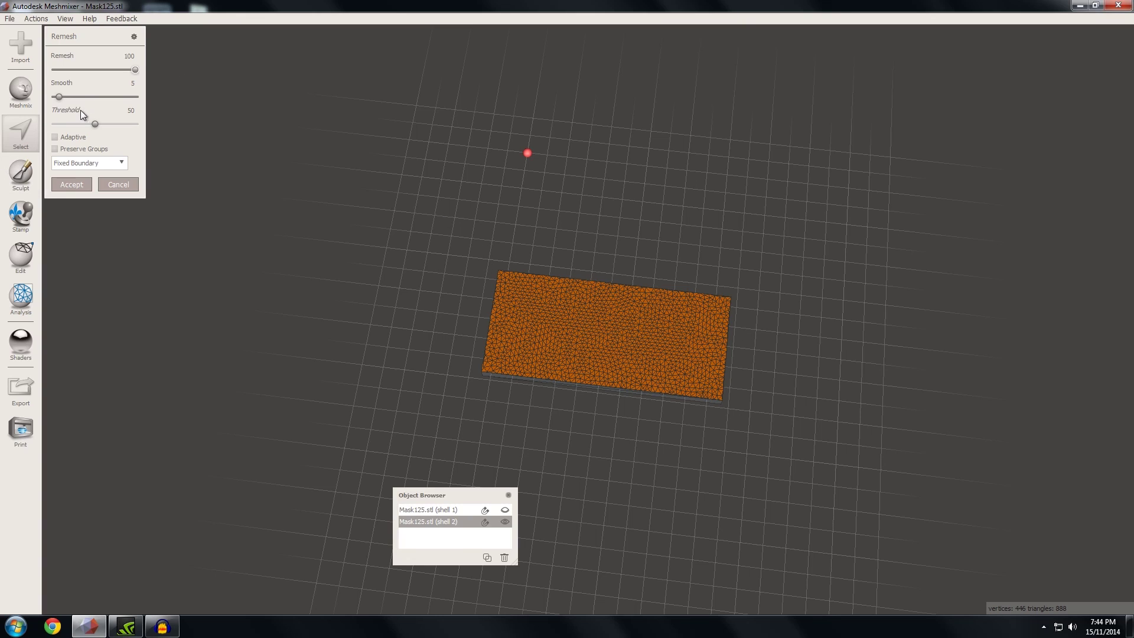
{"action": "left_click_drag", "start_coordinate": [37, 97], "coordinate": [41, 97]}
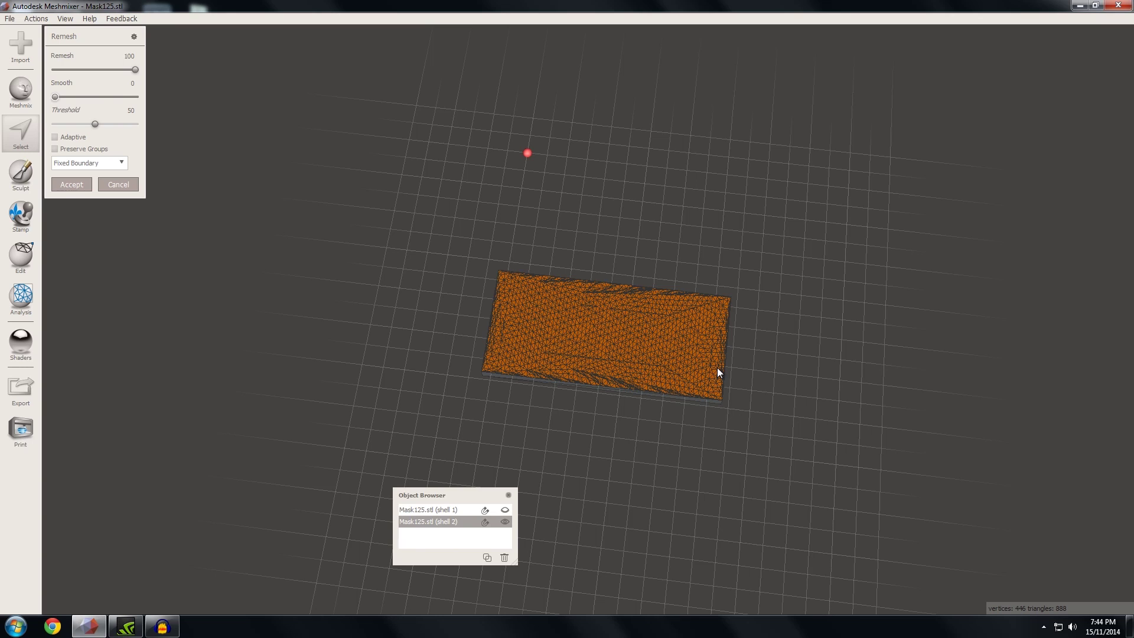
{"action": "left_click", "coordinate": [70, 184]}
Step: Unhide the mask, select both shells, and fuse them by Boolean Union into 189730 triangles
{"action": "middle_click_drag", "start_coordinate": [607, 437], "coordinate": [544, 360]}
{"action": "right_click_drag", "start_coordinate": [544, 360], "coordinate": [530, 322]}
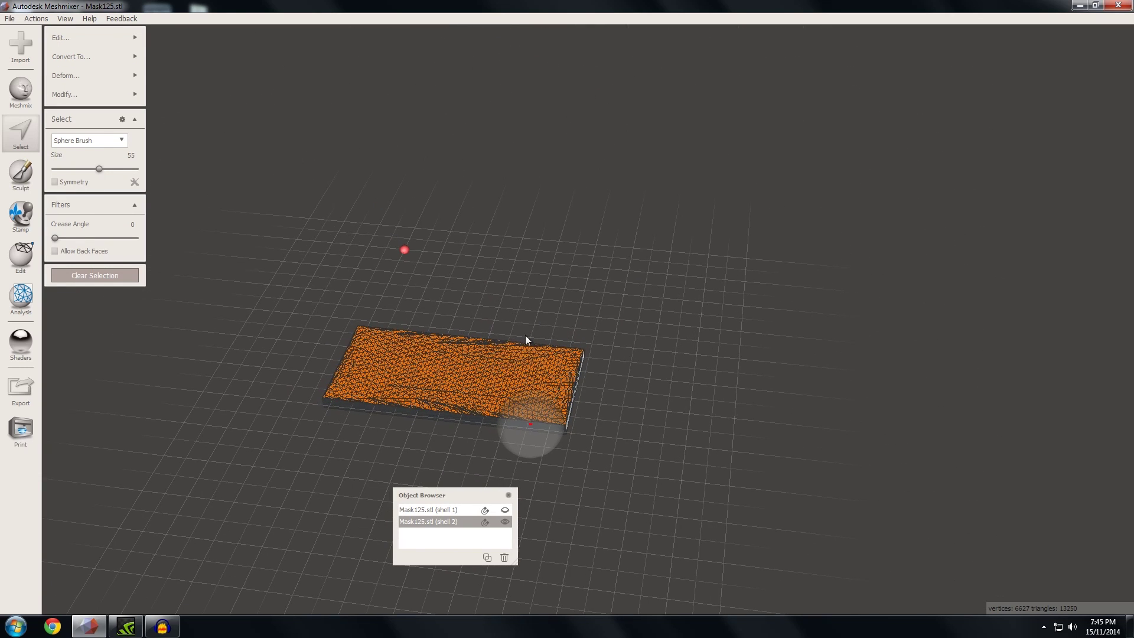
{"action": "left_click", "coordinate": [505, 510]}
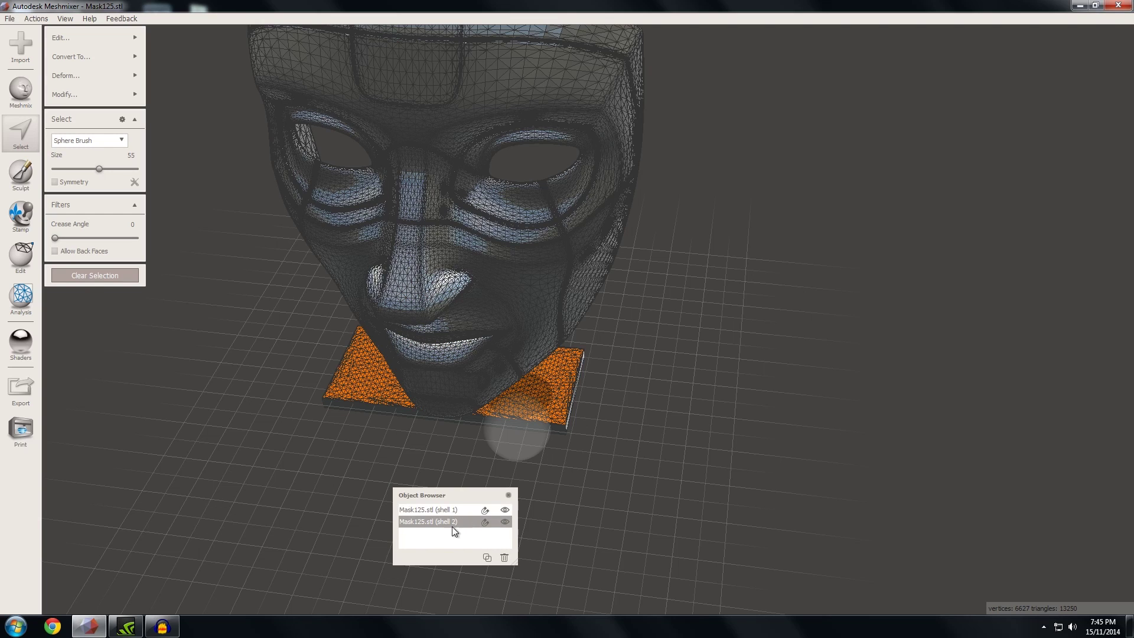
{"action": "left_click", "coordinate": [431, 515], "text": "shift"}
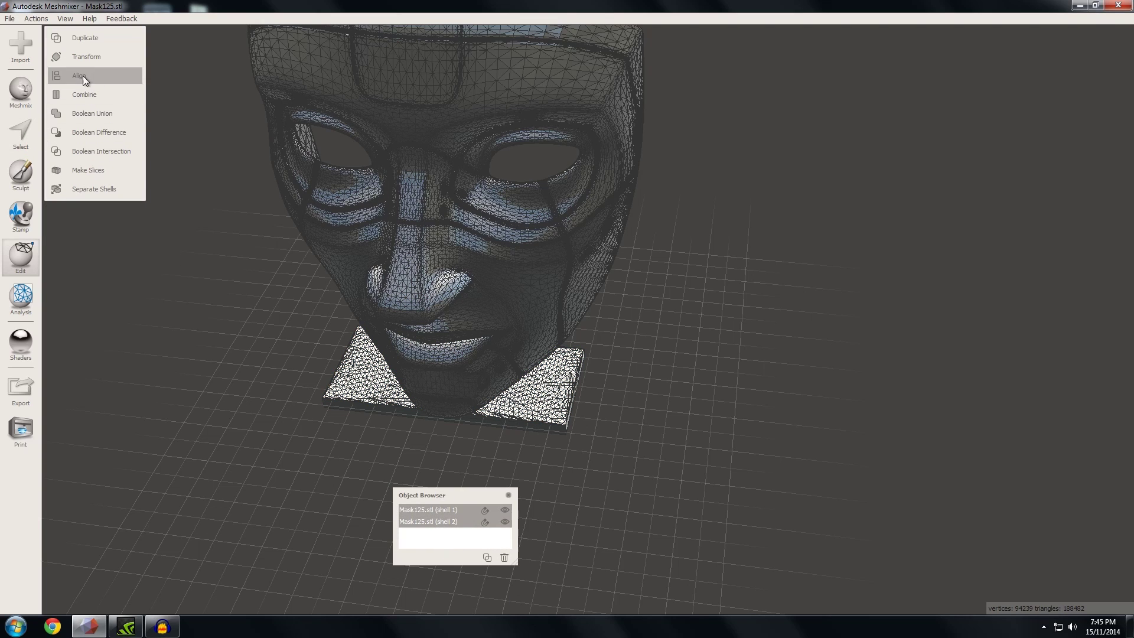
{"action": "left_click", "coordinate": [61, 114]}
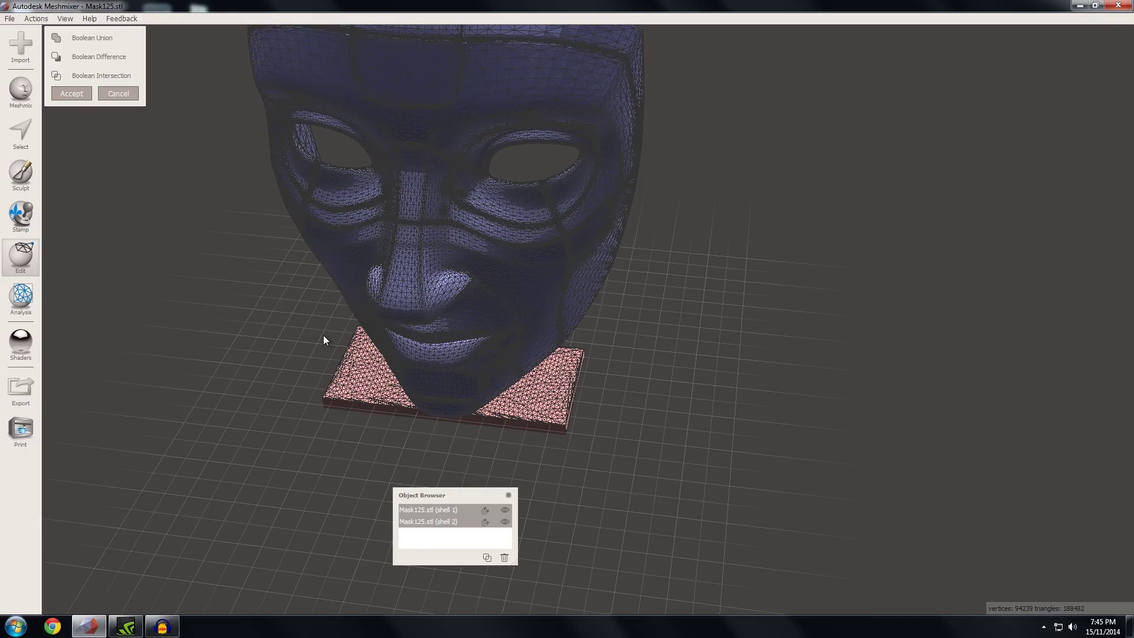
{"action": "right_click_drag", "start_coordinate": [324, 335], "coordinate": [689, 306]}
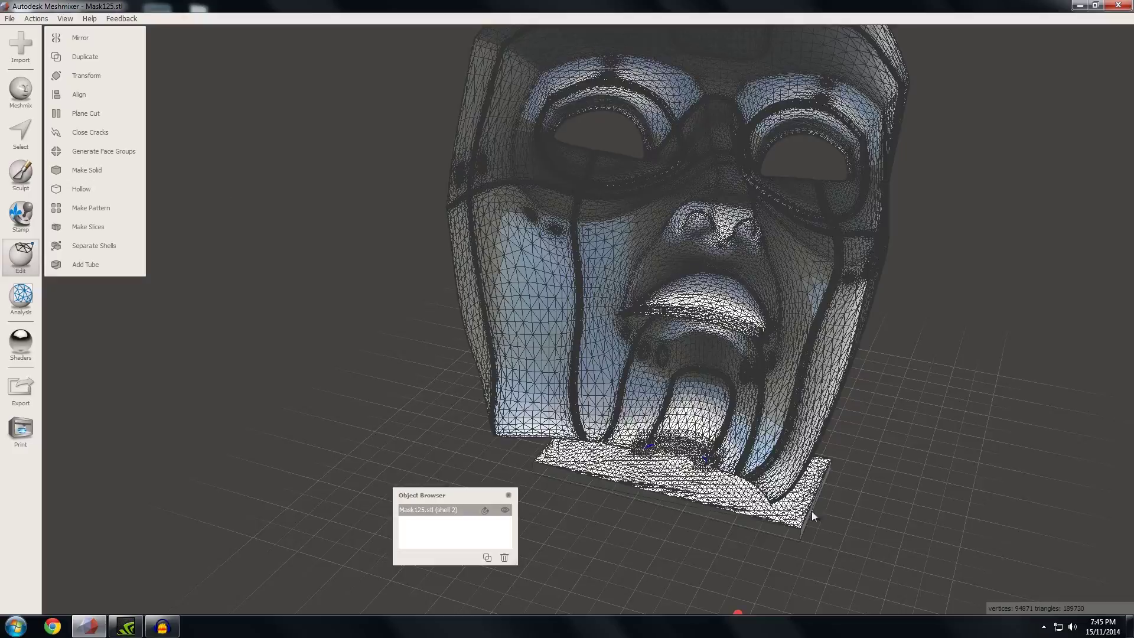
{"action": "scroll", "coordinate": [812, 516], "scroll_direction": "up", "scroll_amount": 5}
{"action": "middle_click_drag", "start_coordinate": [727, 472], "coordinate": [678, 477]}
{"action": "right_click_drag", "start_coordinate": [604, 396], "coordinate": [577, 391]}
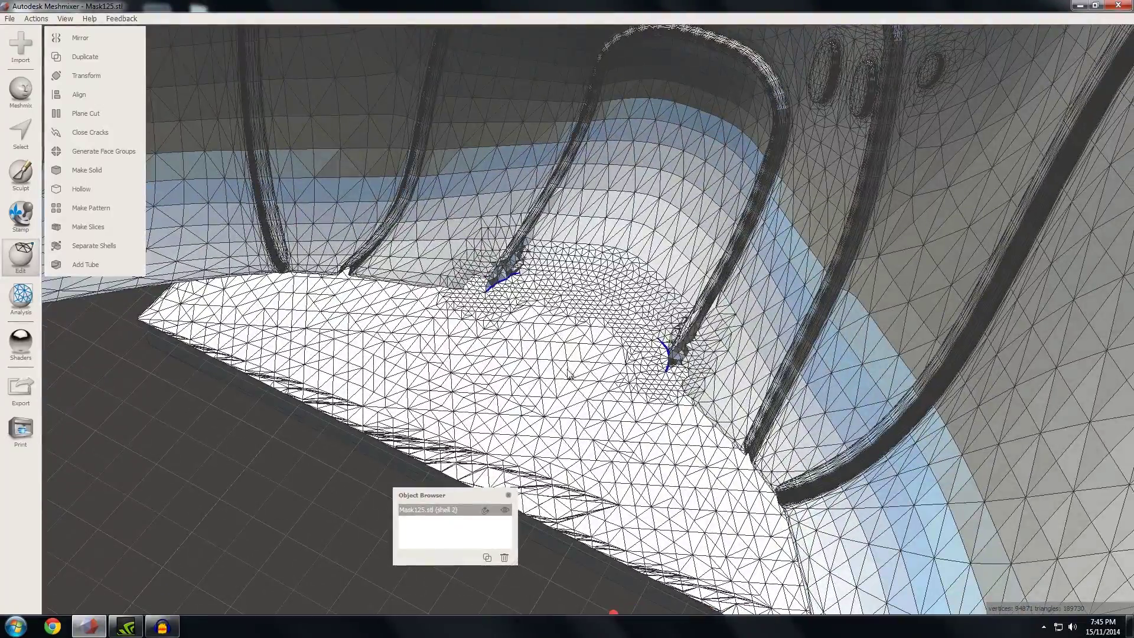
{"action": "scroll", "coordinate": [512, 334], "scroll_direction": "down", "scroll_amount": 10}
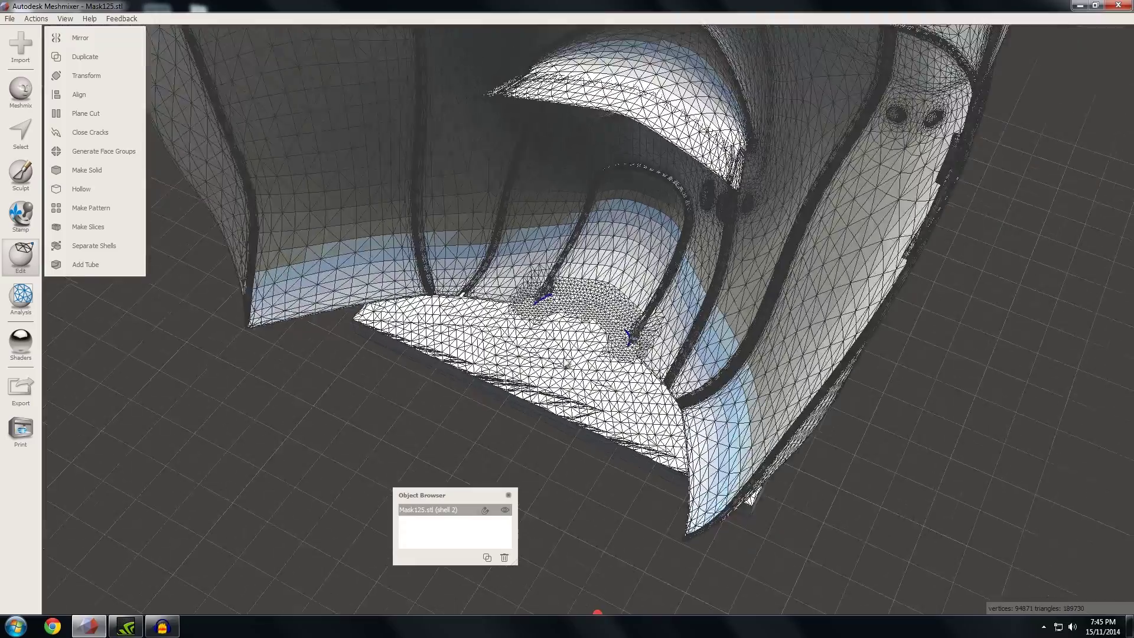
{"action": "right_click_drag", "start_coordinate": [333, 302], "coordinate": [659, 428]}
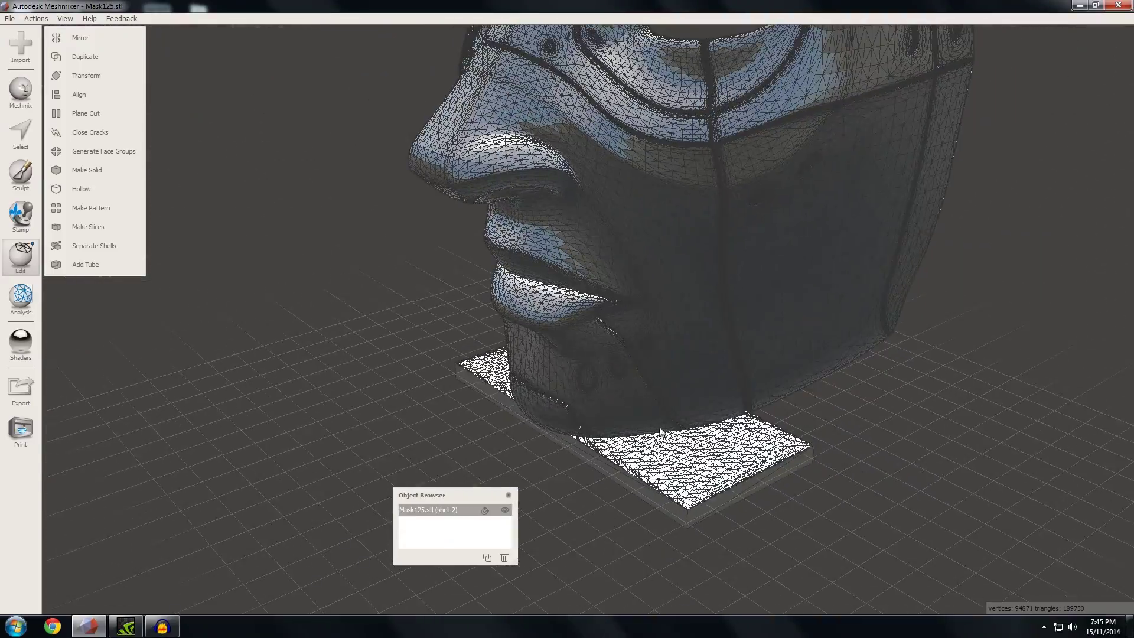
{"action": "right_click_drag", "start_coordinate": [625, 338], "coordinate": [595, 353]}
{"action": "right_click_drag", "start_coordinate": [797, 568], "coordinate": [532, 349]}
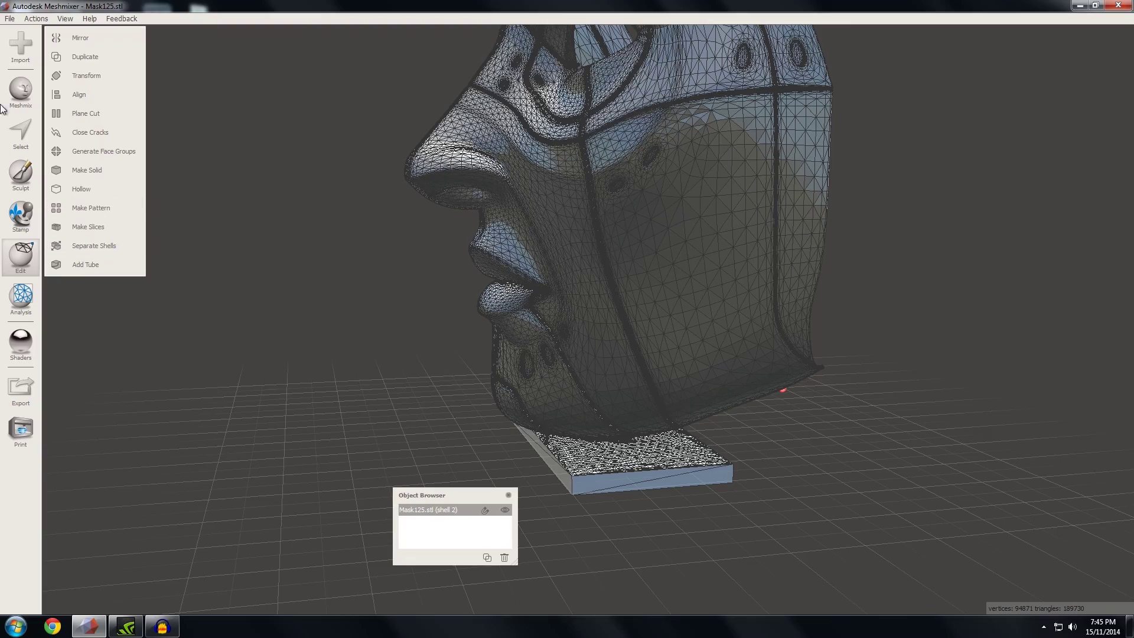